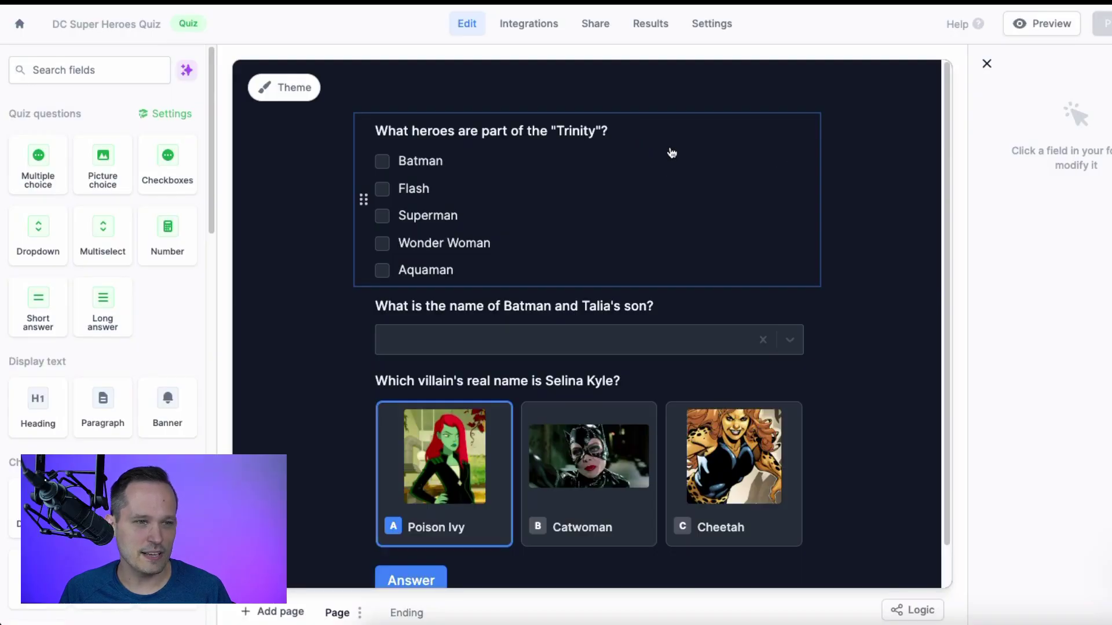
Review the quiz mode options and answer key in the quiz settings
scroll(707, 302, down, 1)
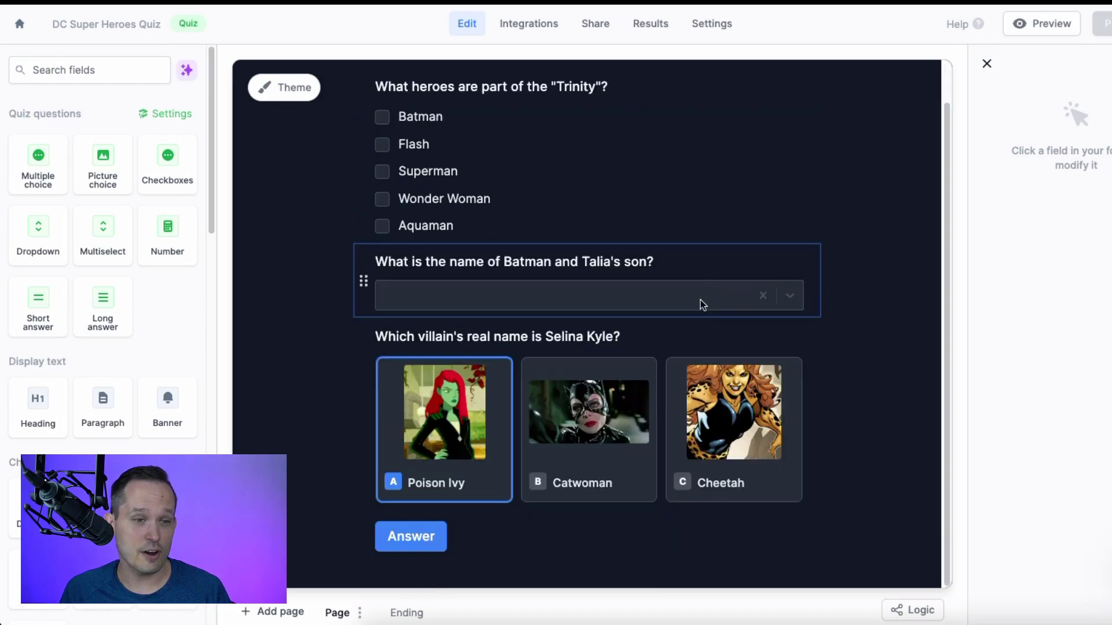
scroll(700, 300, up, 1)
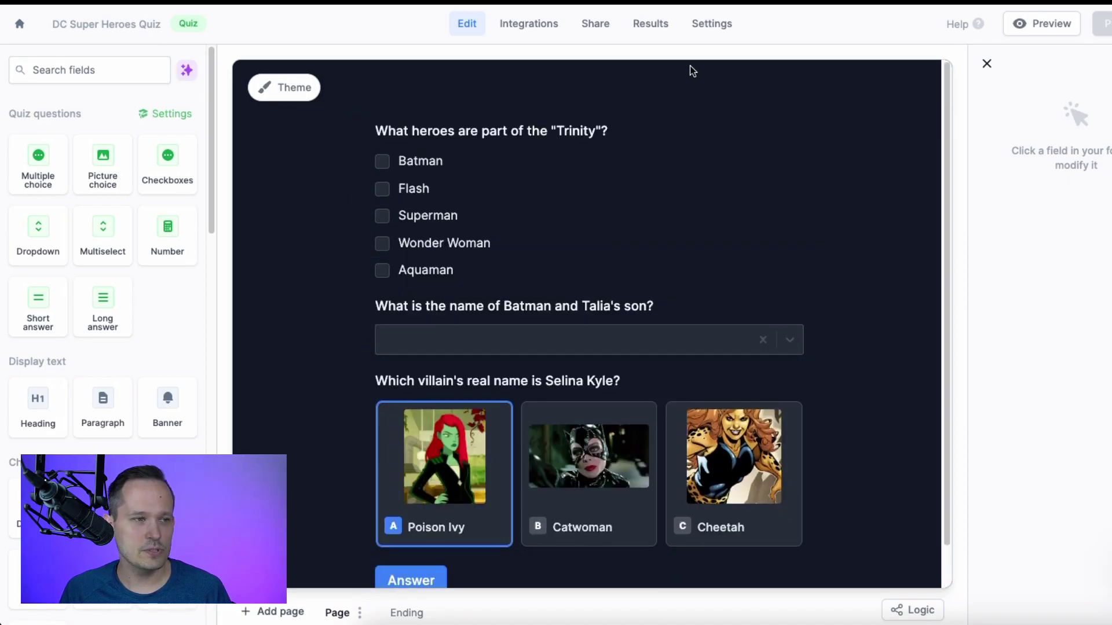
click(710, 28)
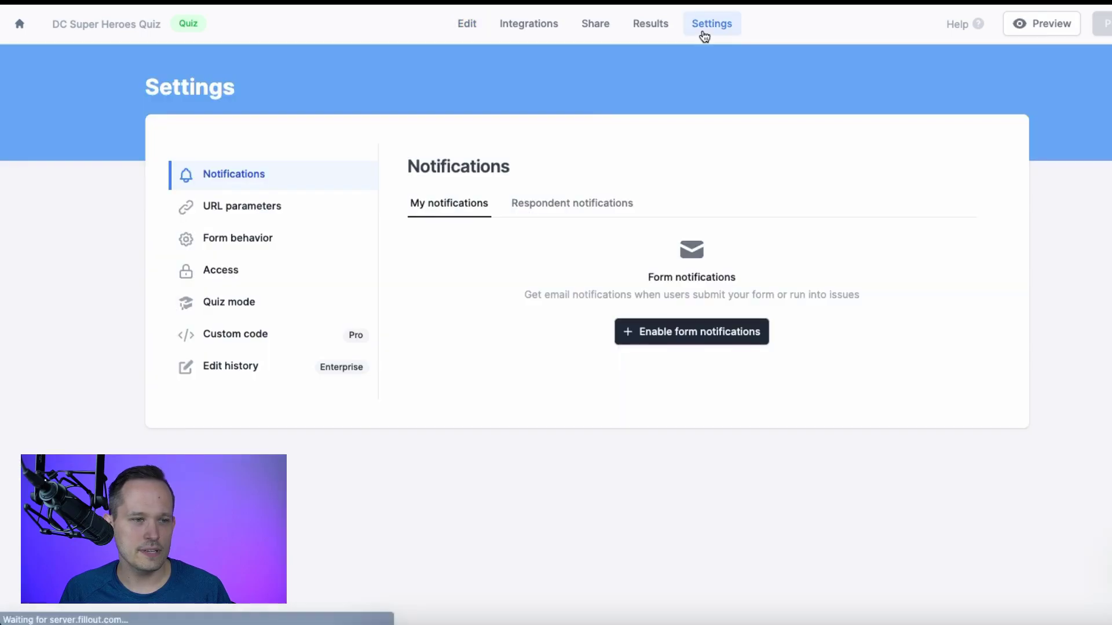
click(255, 302)
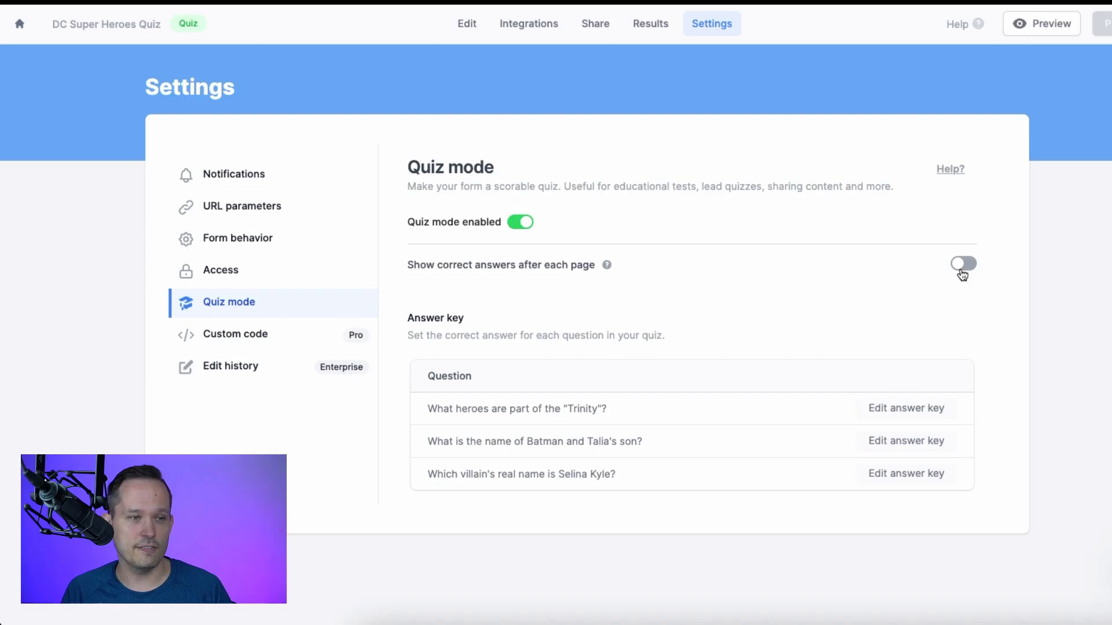
click(465, 30)
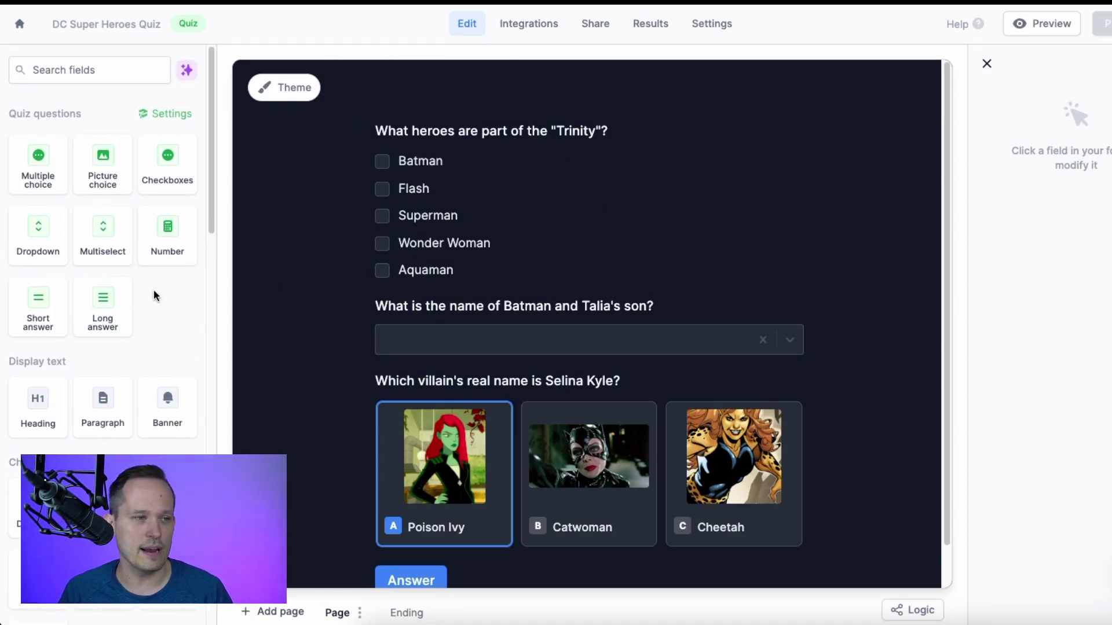
Select the 'What heroes are part of the Trinity?' checkbox question for editing
scroll(154, 293, down, 1)
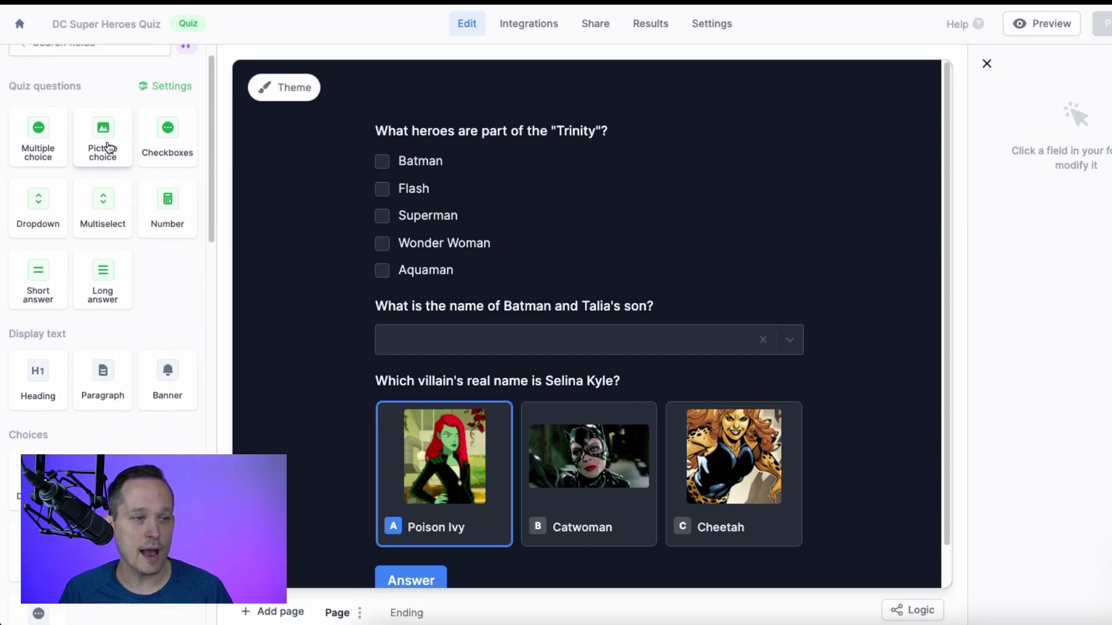
scroll(555, 440, down, 1)
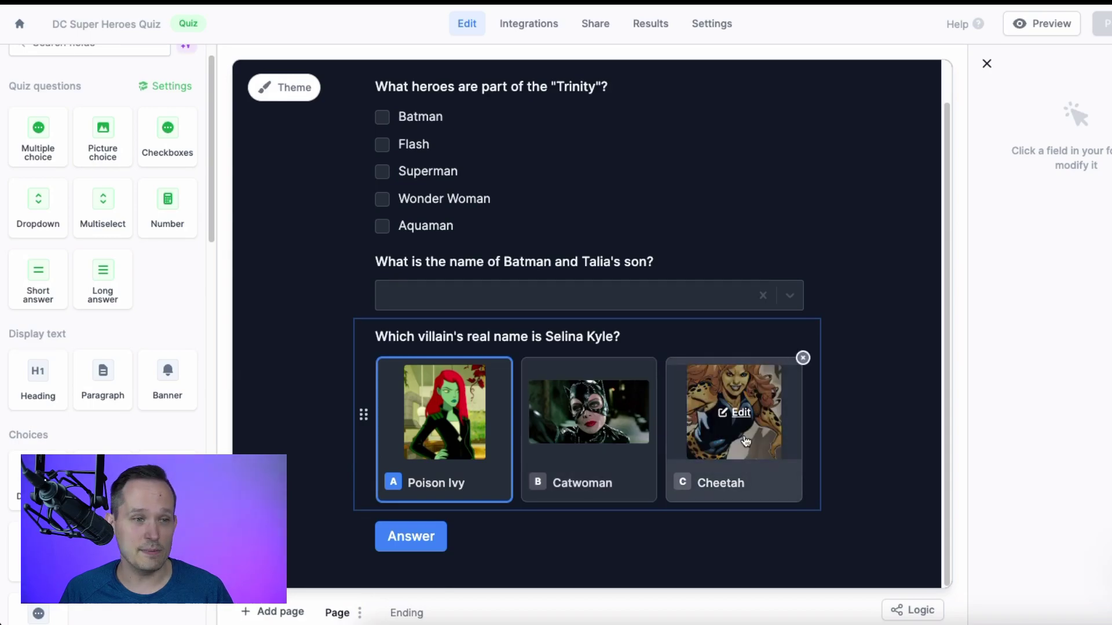
scroll(655, 453, up, 1)
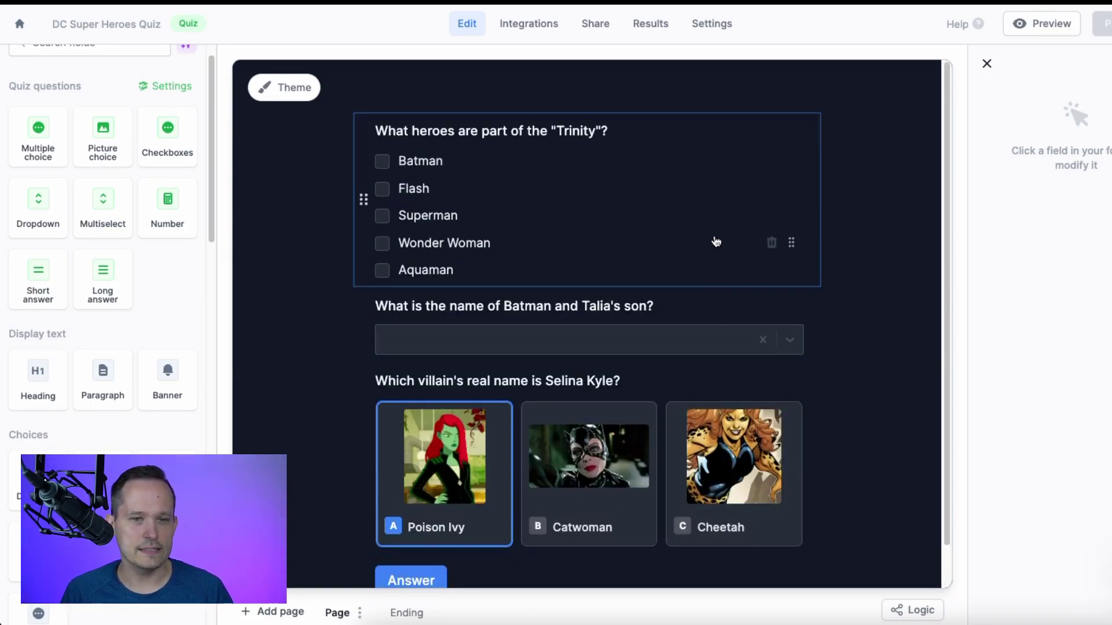
key(Tab)
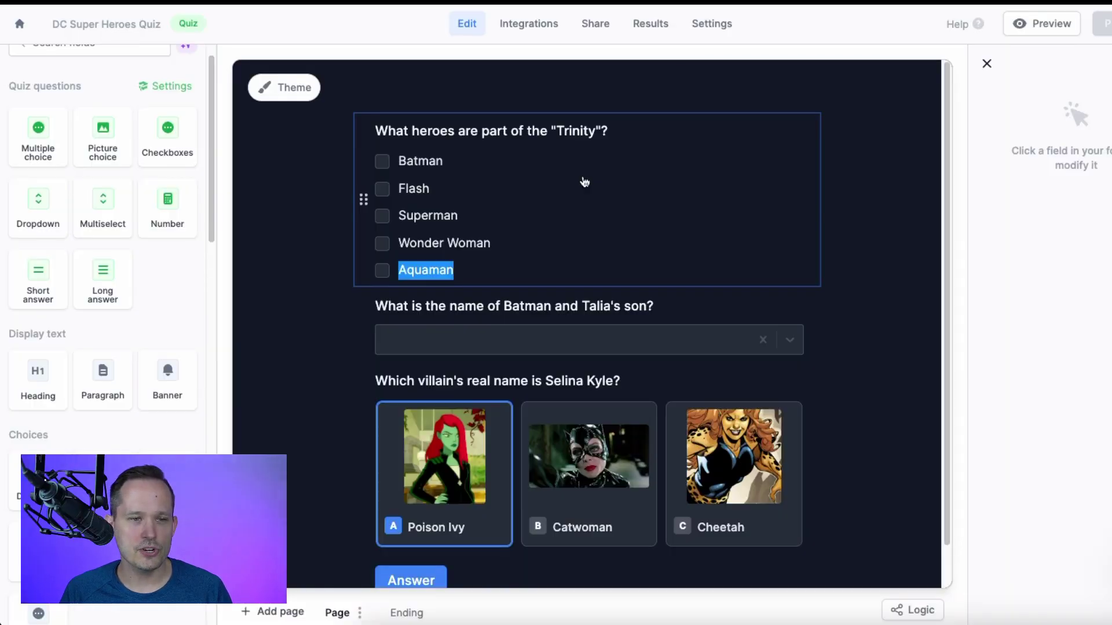
click(585, 182)
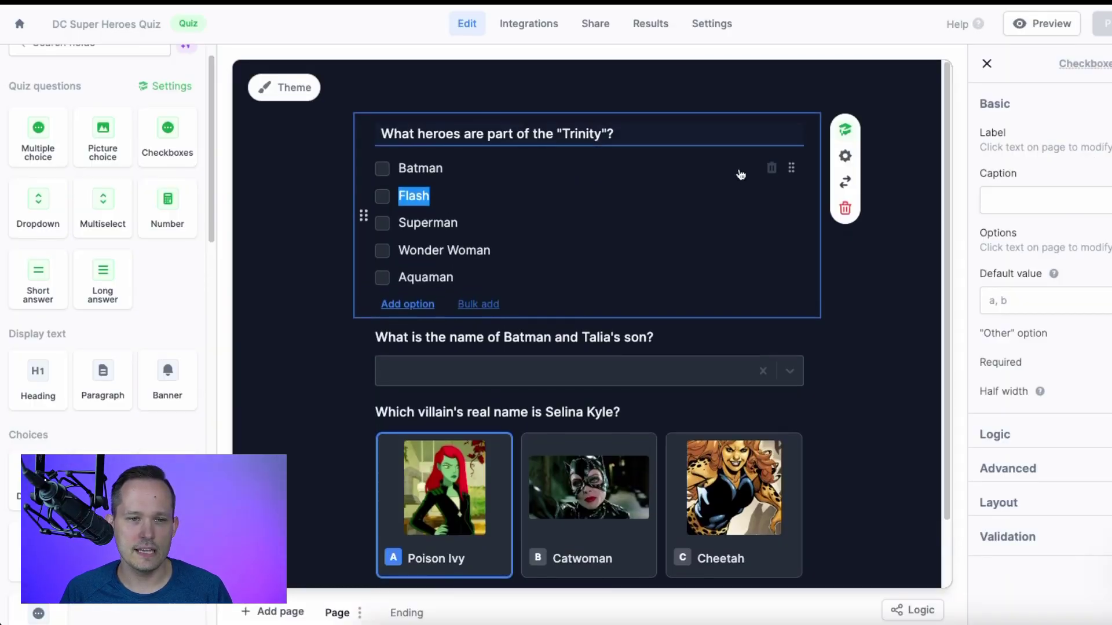
Set the Trinity answers to Batman, Superman and Wonder Woman, and enable custom feedback
click(846, 130)
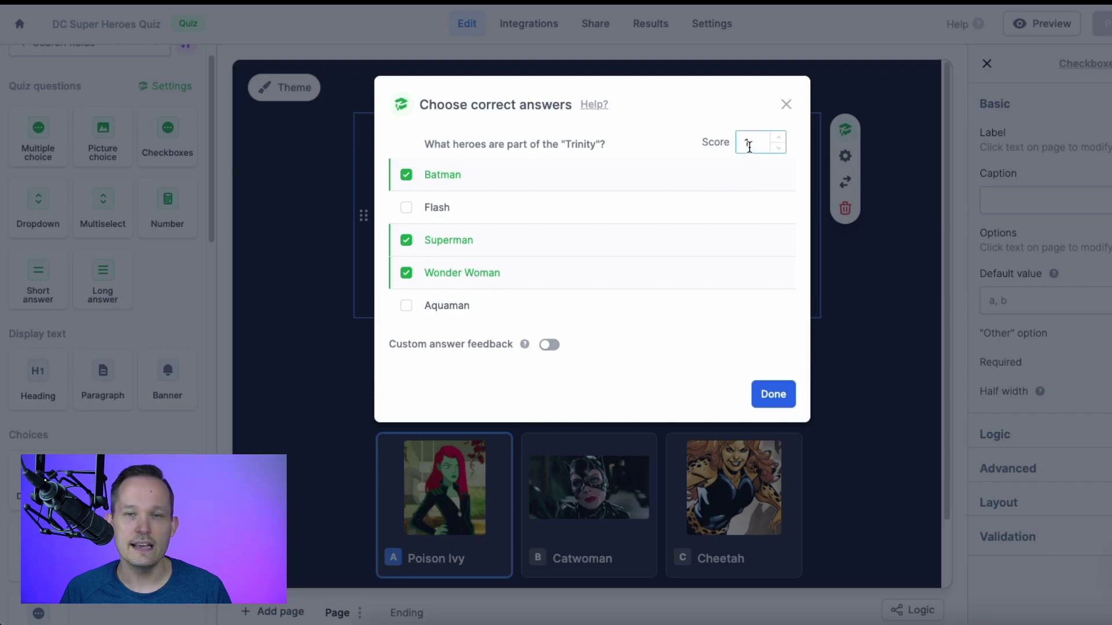
click(749, 146)
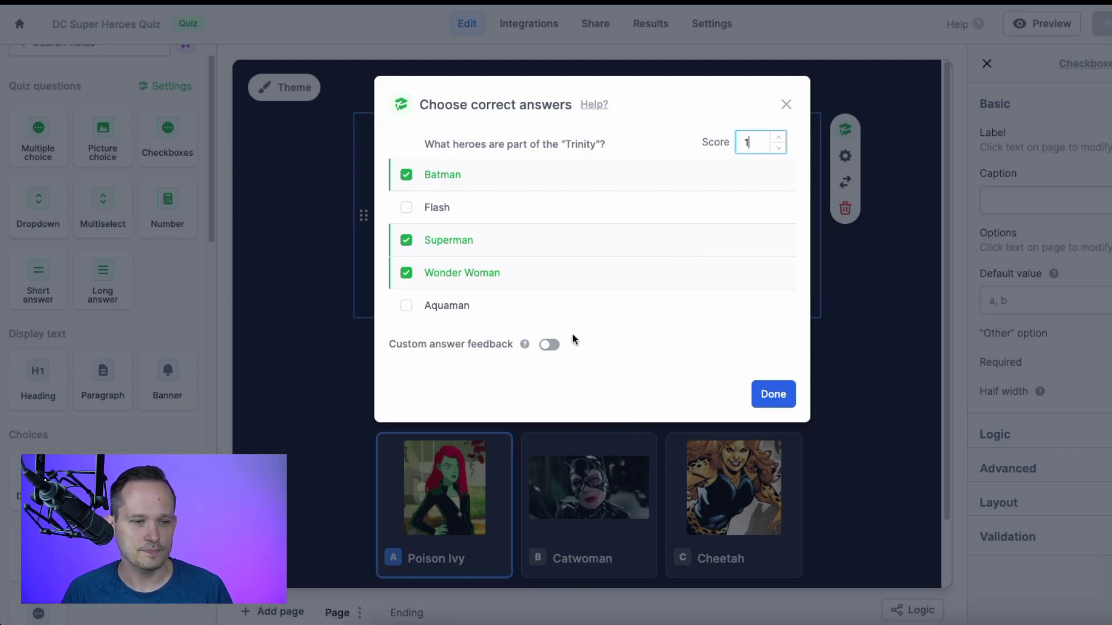
click(546, 345)
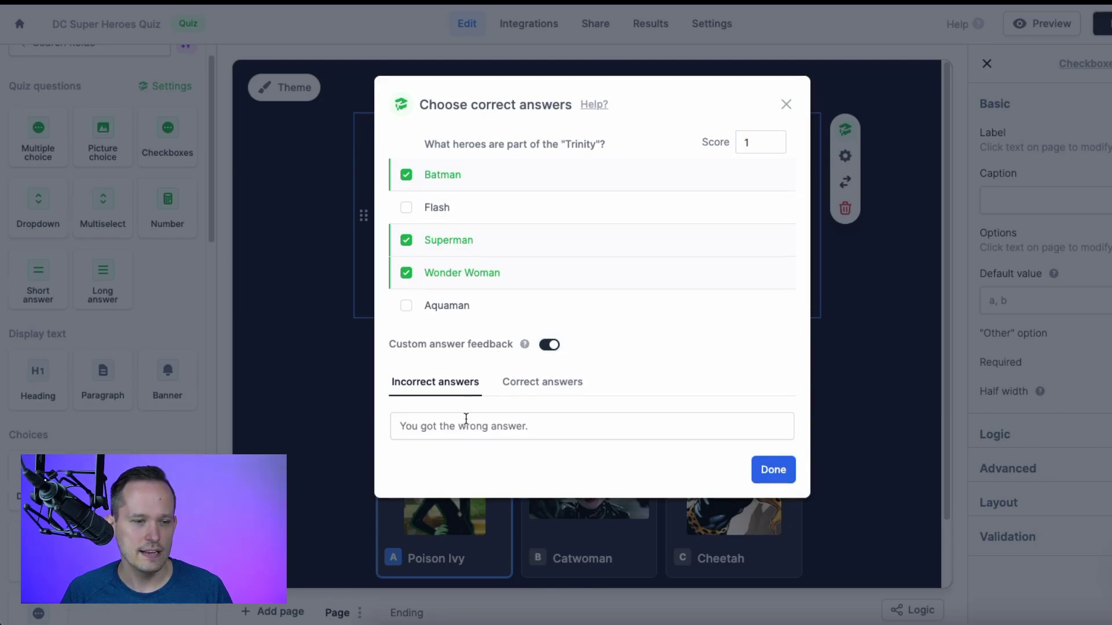
click(463, 431)
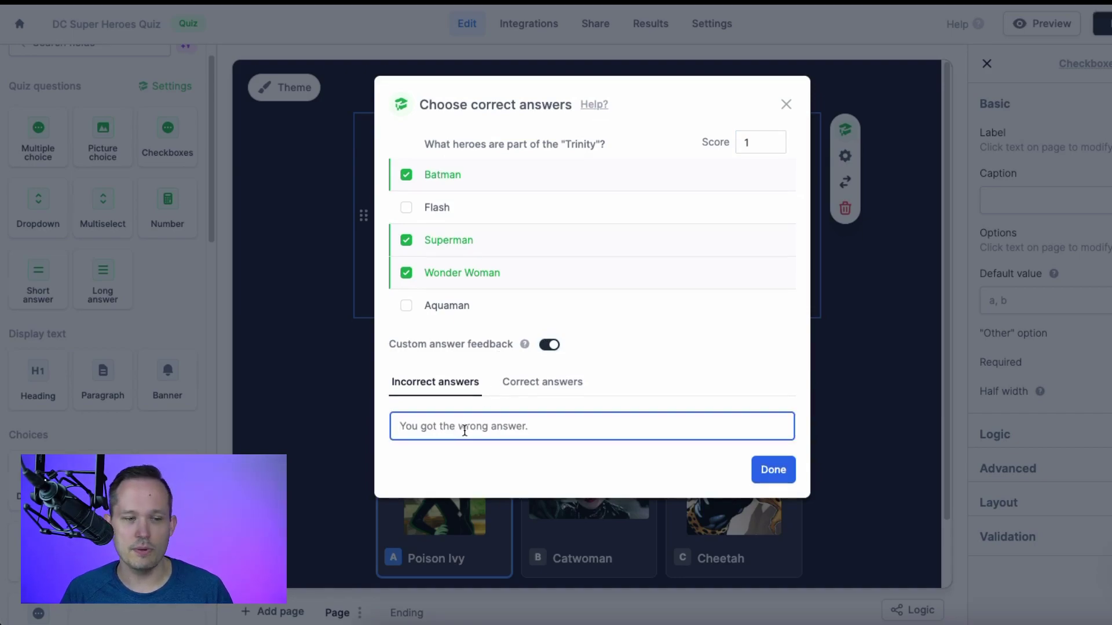
click(526, 393)
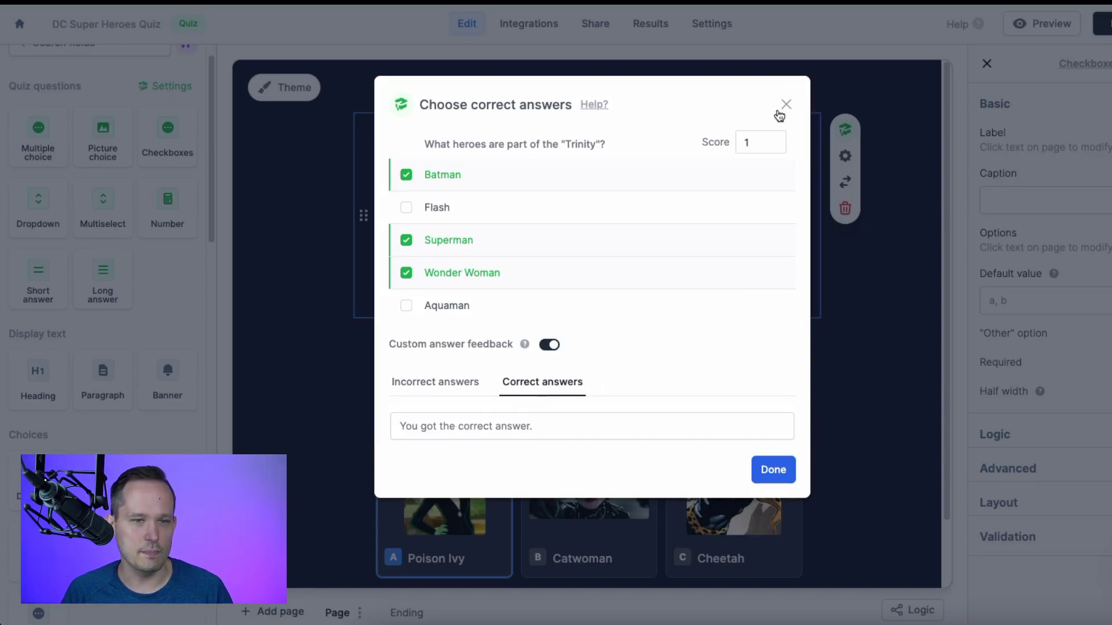
click(785, 107)
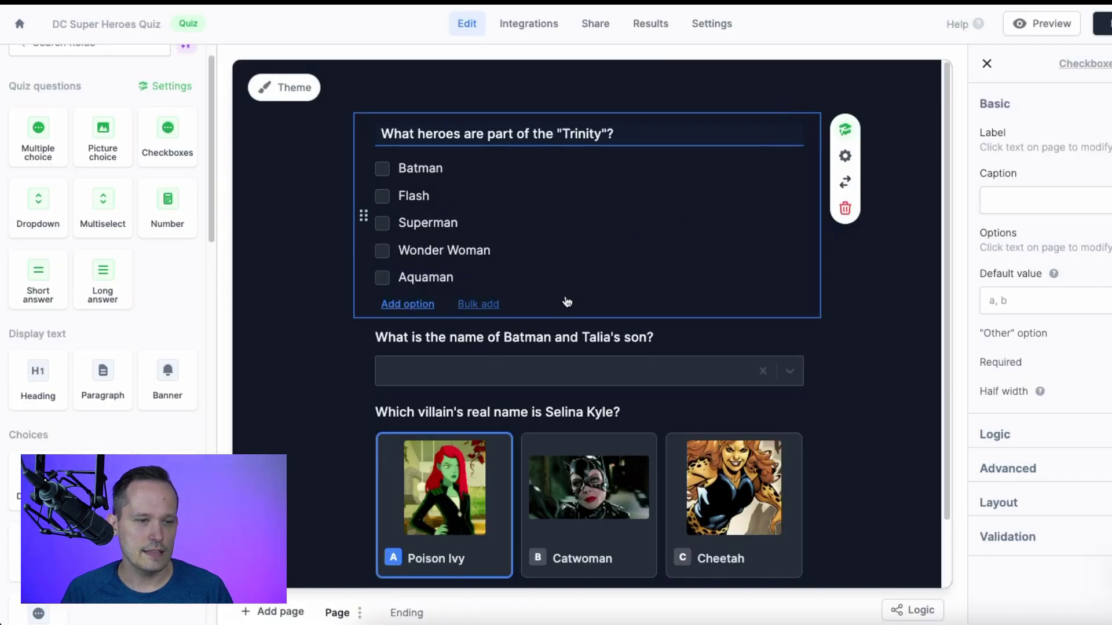
Mark Damian as the 1-point correct answer for Batman and Talia's son
scroll(514, 347, down, 2)
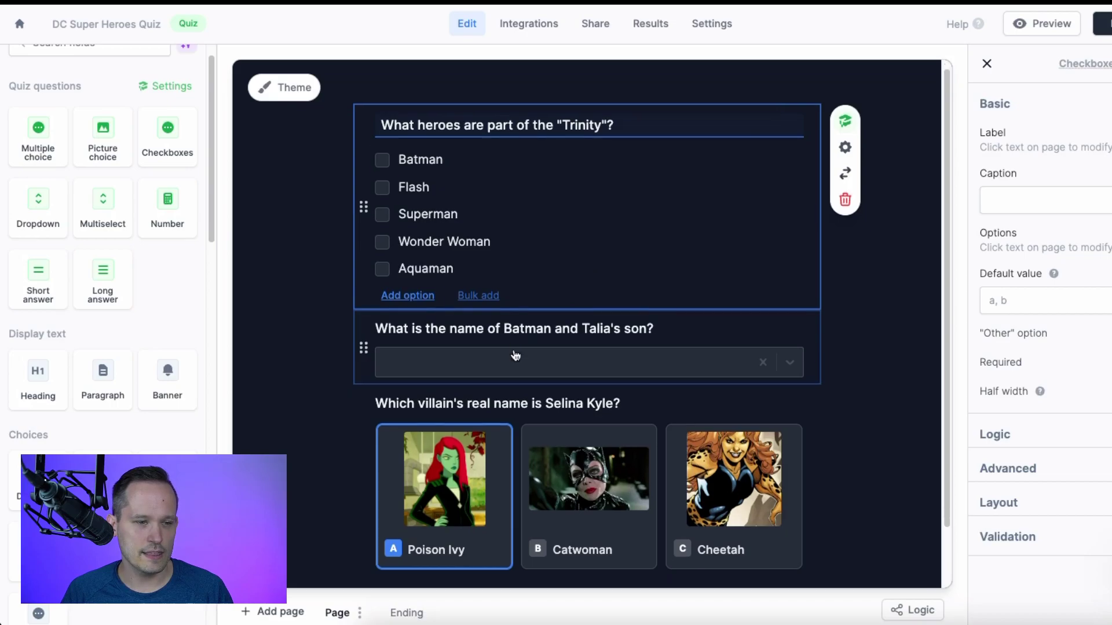
click(553, 262)
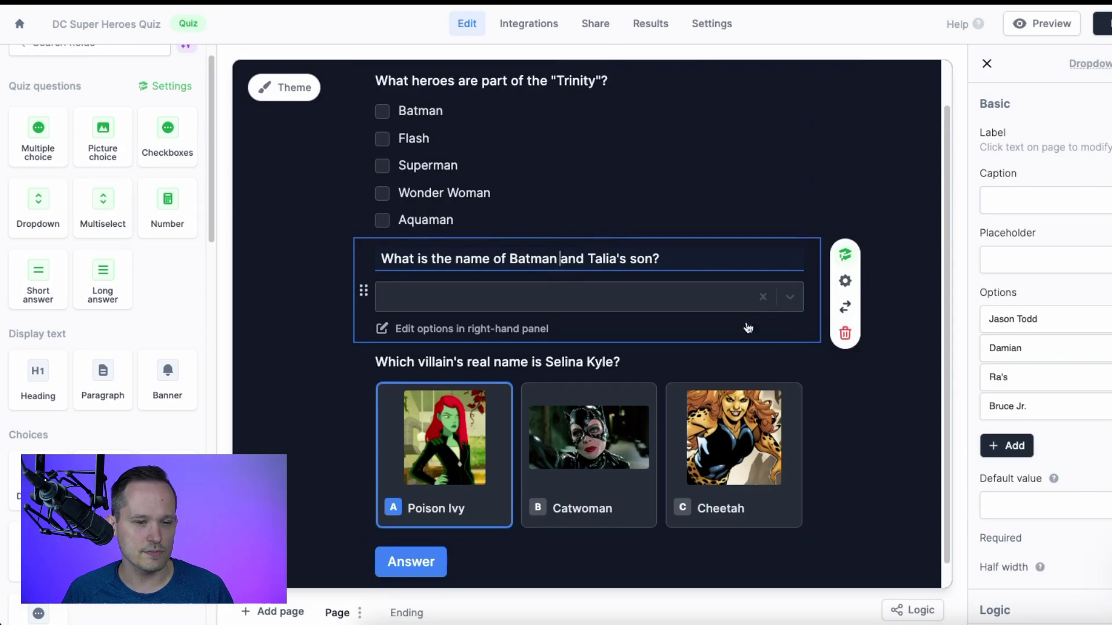
click(845, 254)
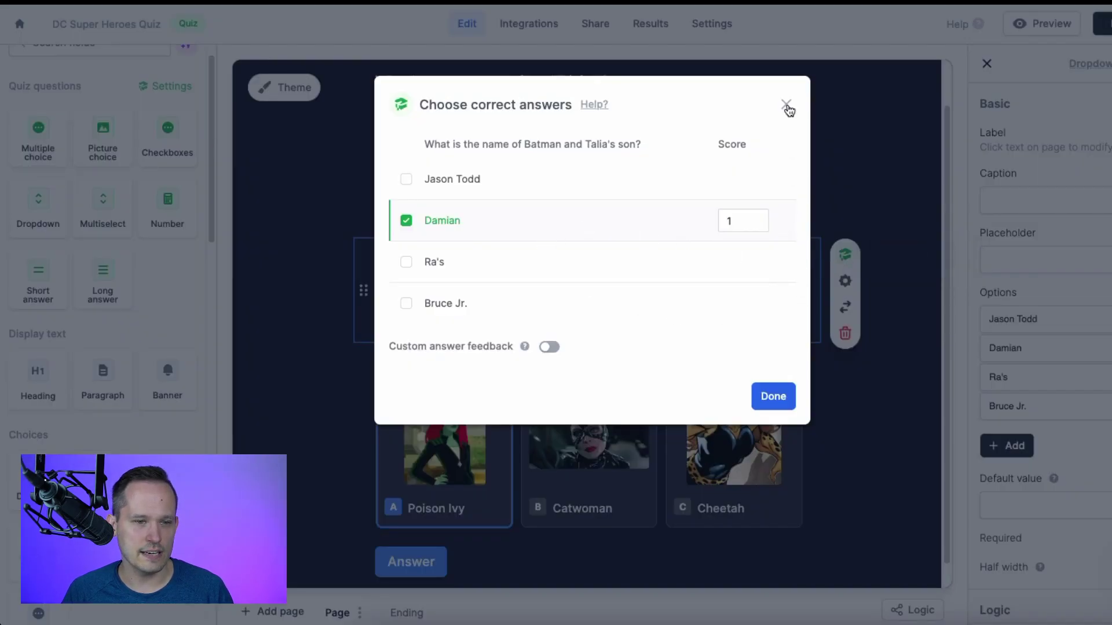
click(785, 104)
double_click(879, 138)
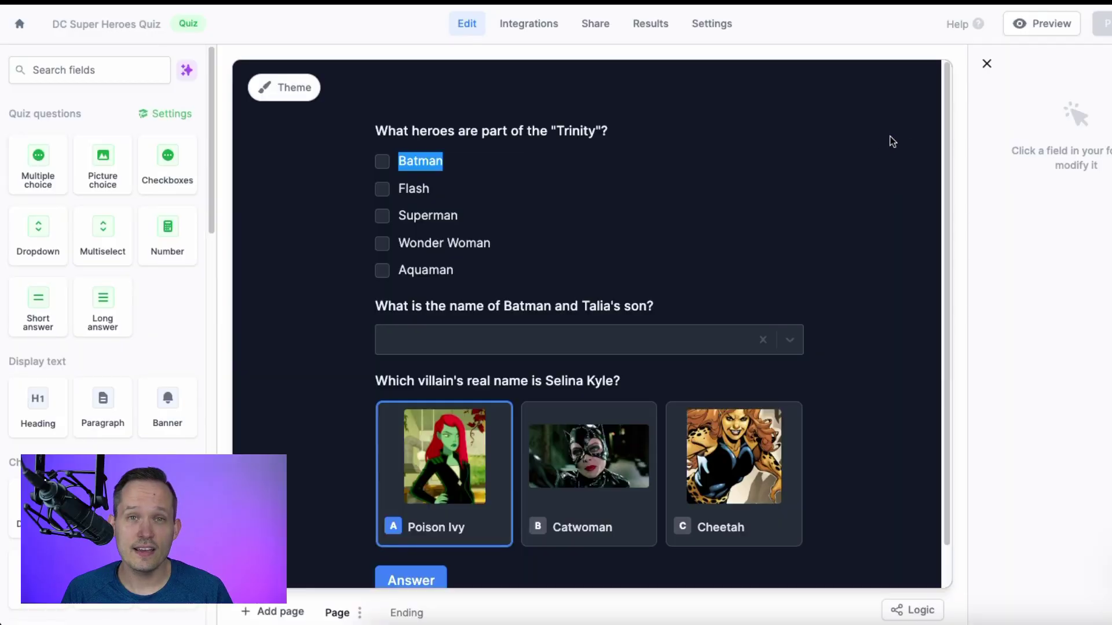
click(1023, 32)
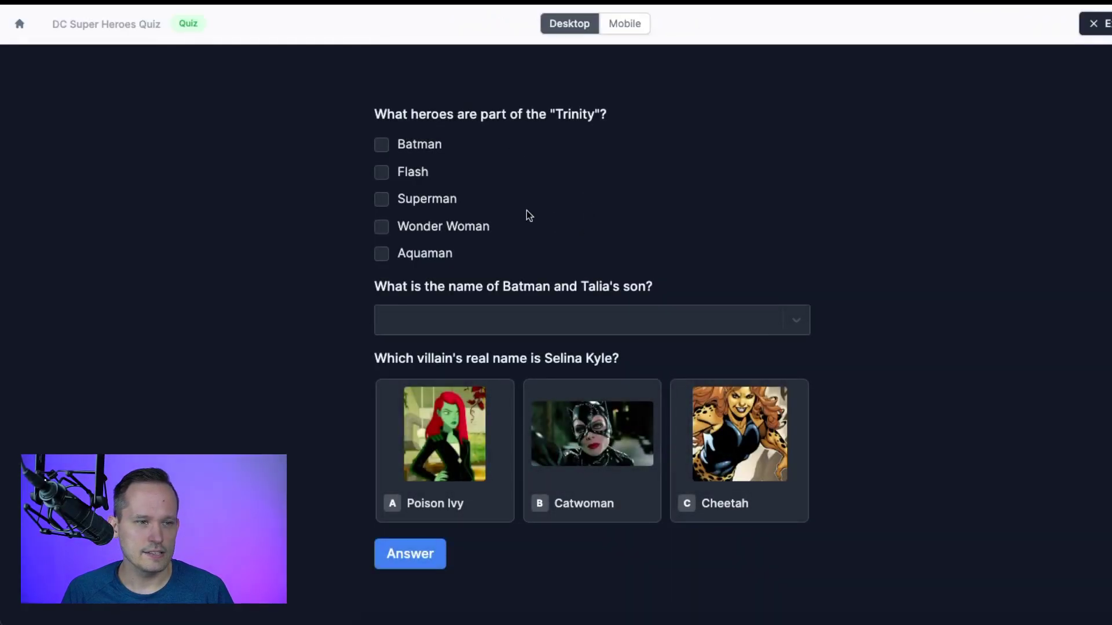
click(380, 144)
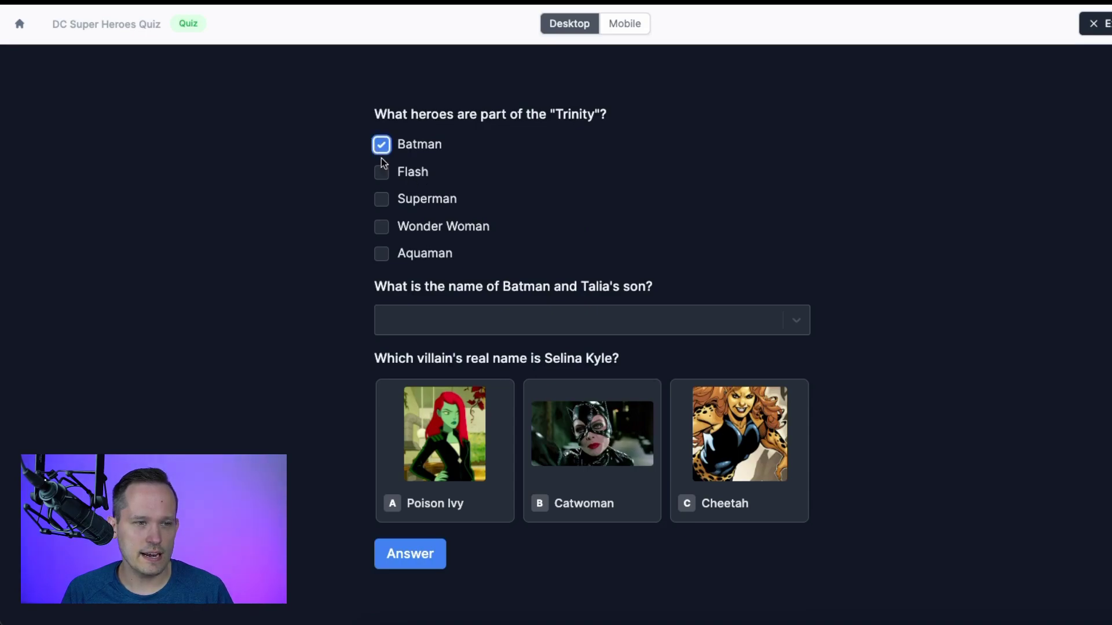
click(384, 176)
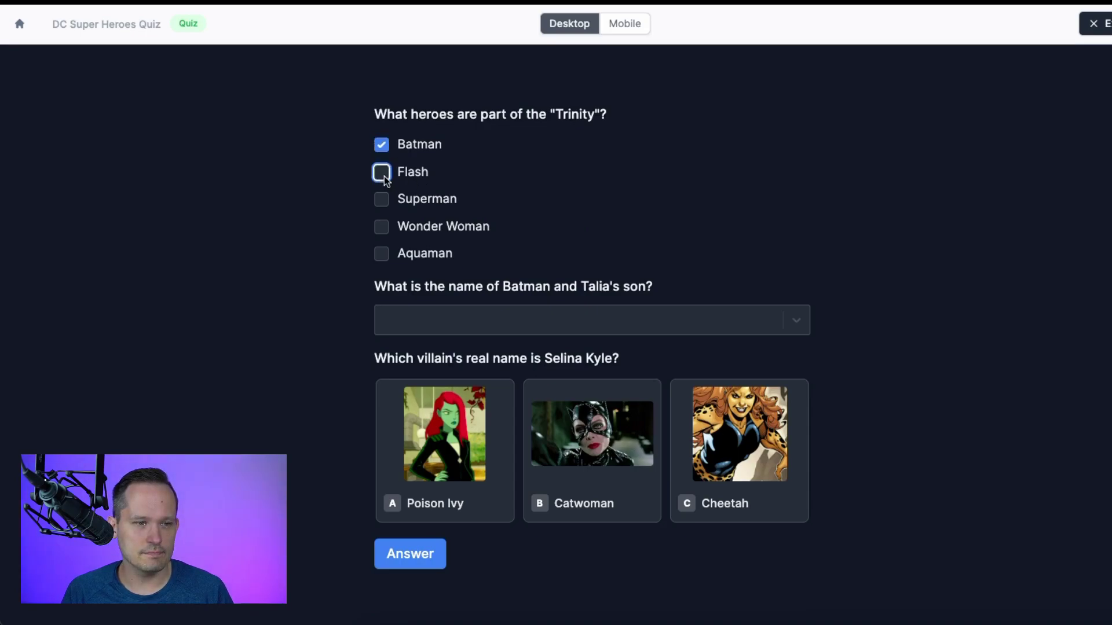
click(384, 231)
click(477, 319)
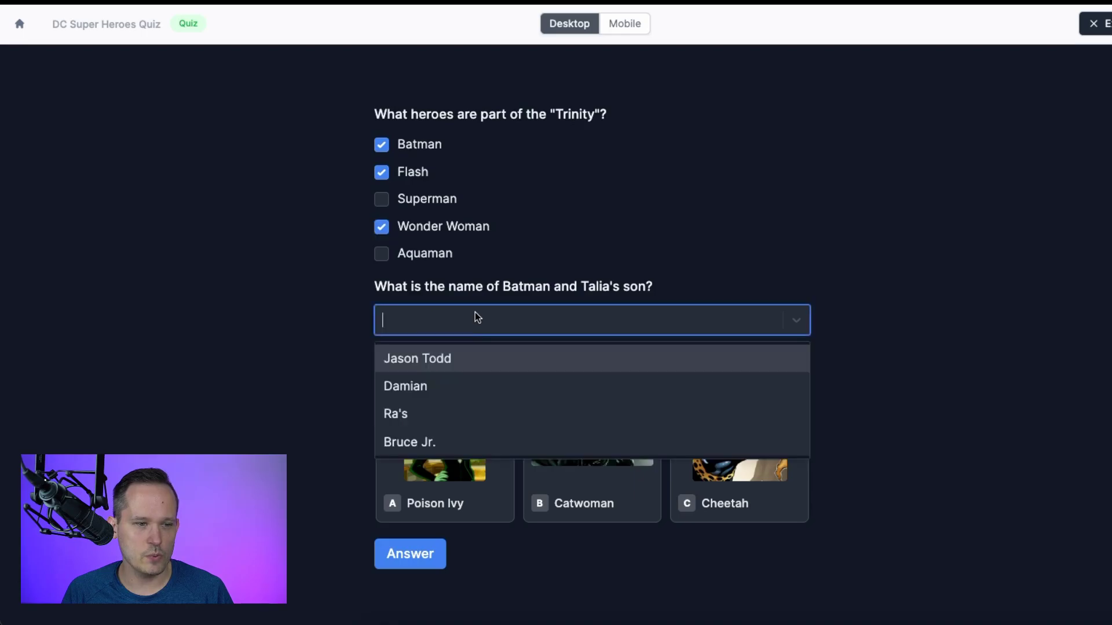
click(443, 386)
click(614, 477)
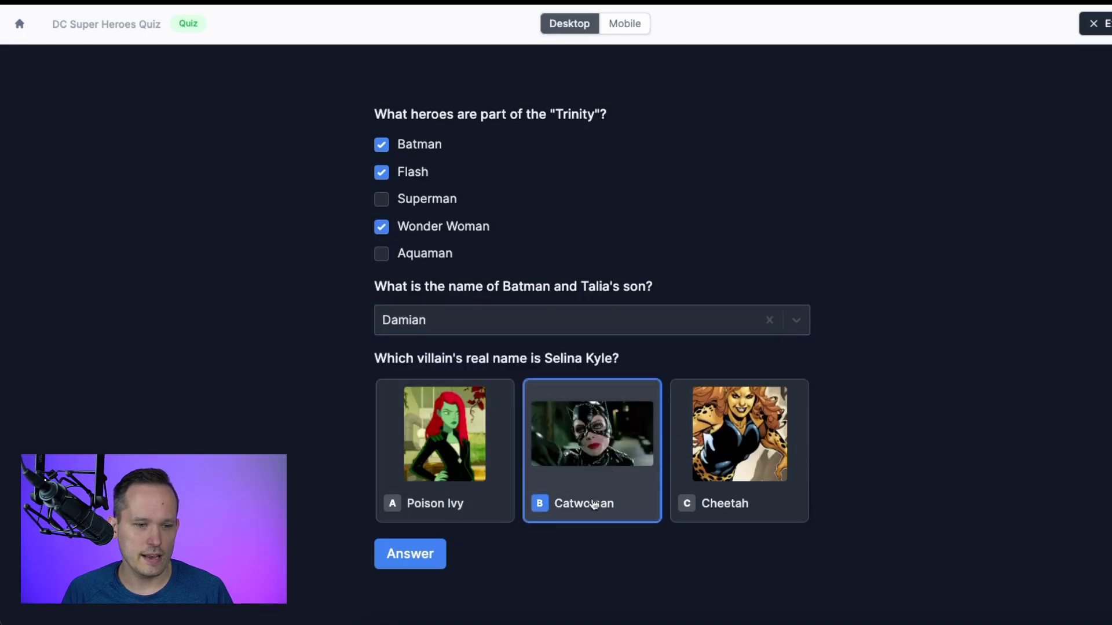
click(410, 555)
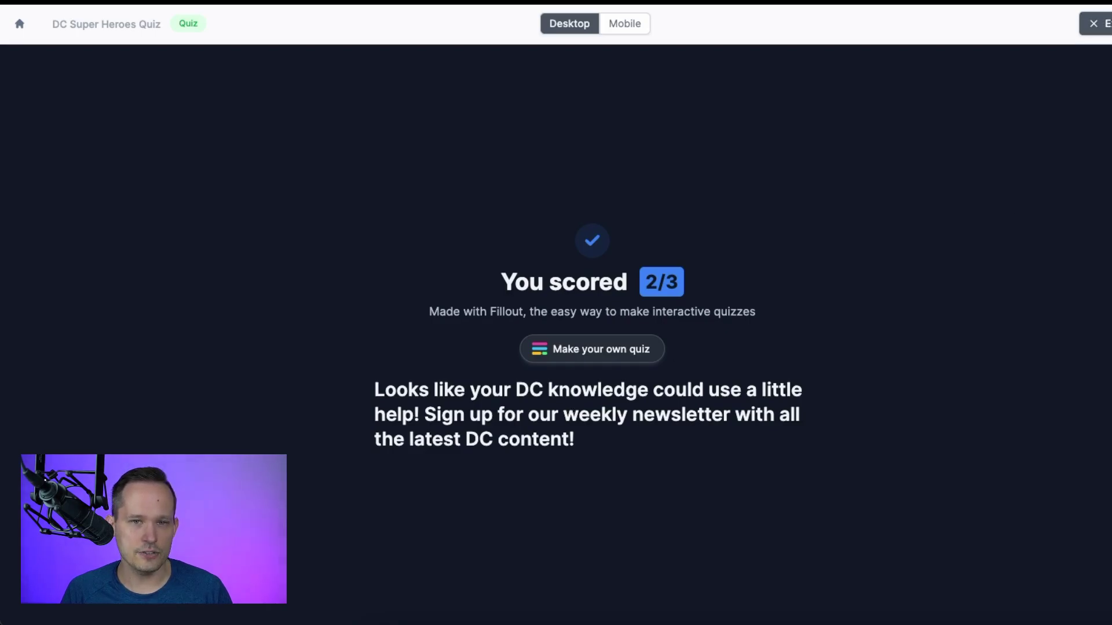
click(1096, 23)
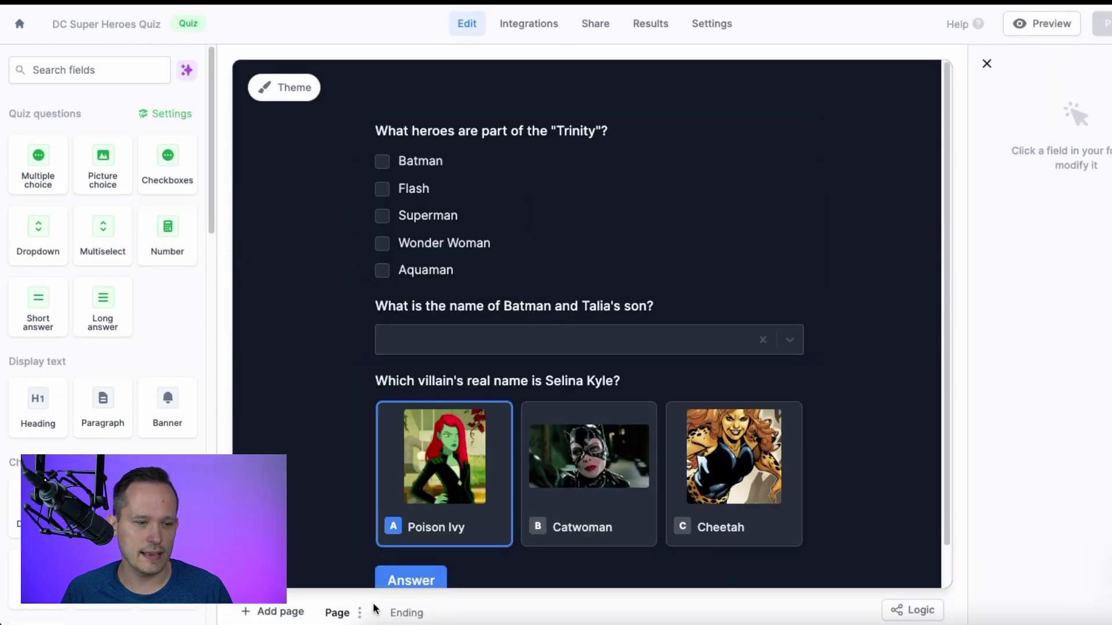
On the Ending page, set the DC newsletter message to show when Score is below 3
click(399, 613)
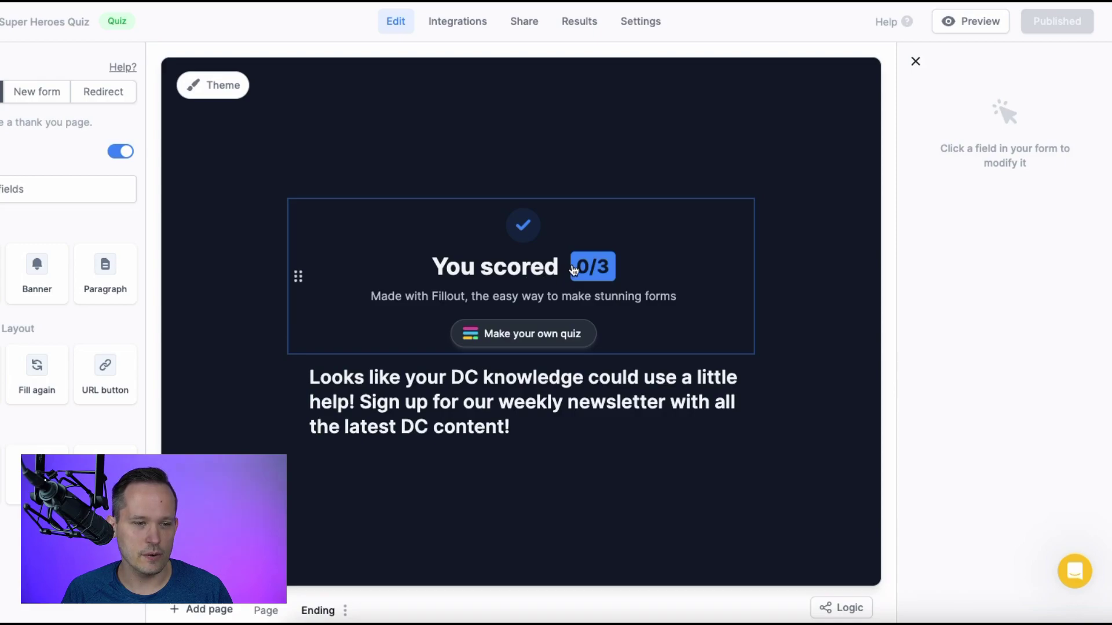
click(493, 372)
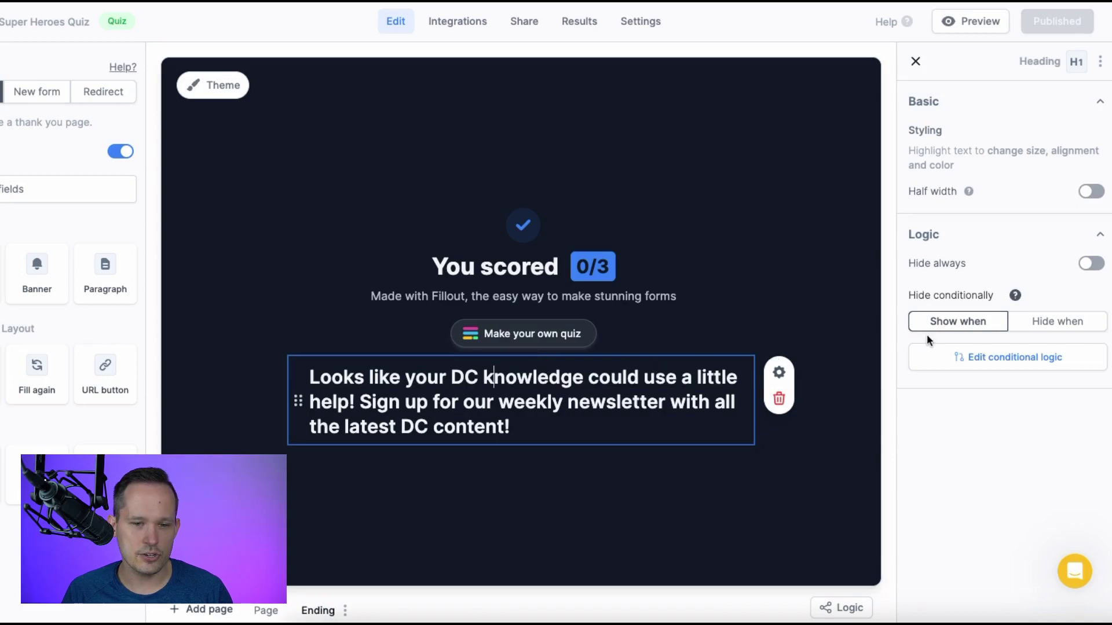
click(961, 358)
mouse_move(799, 407)
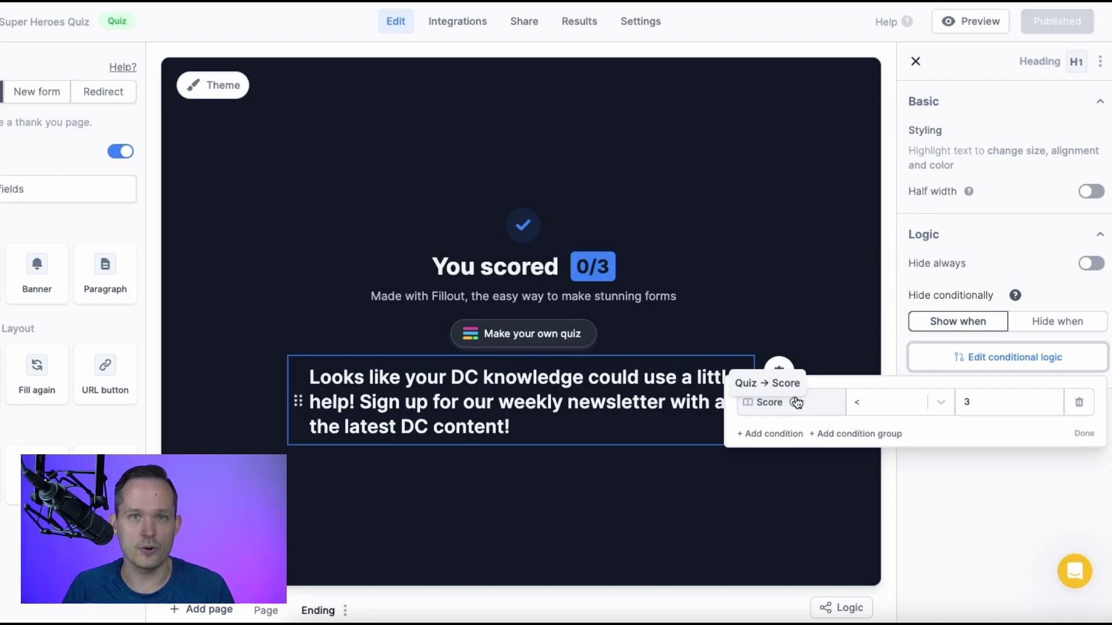
Base the newsletter message's condition on the Quiz → Score value
click(796, 402)
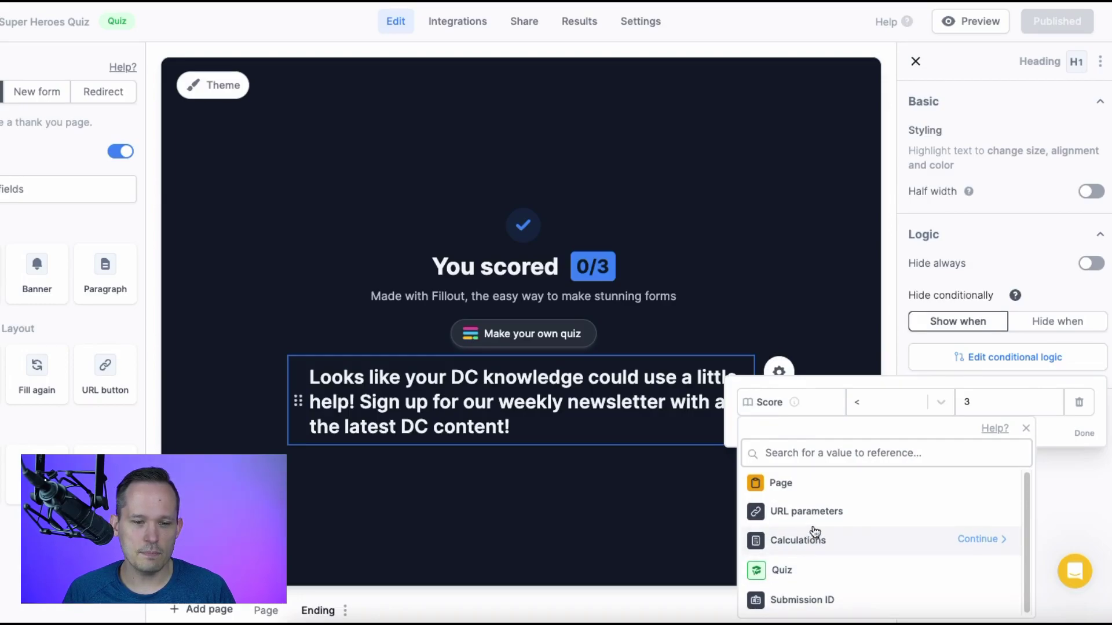
click(794, 566)
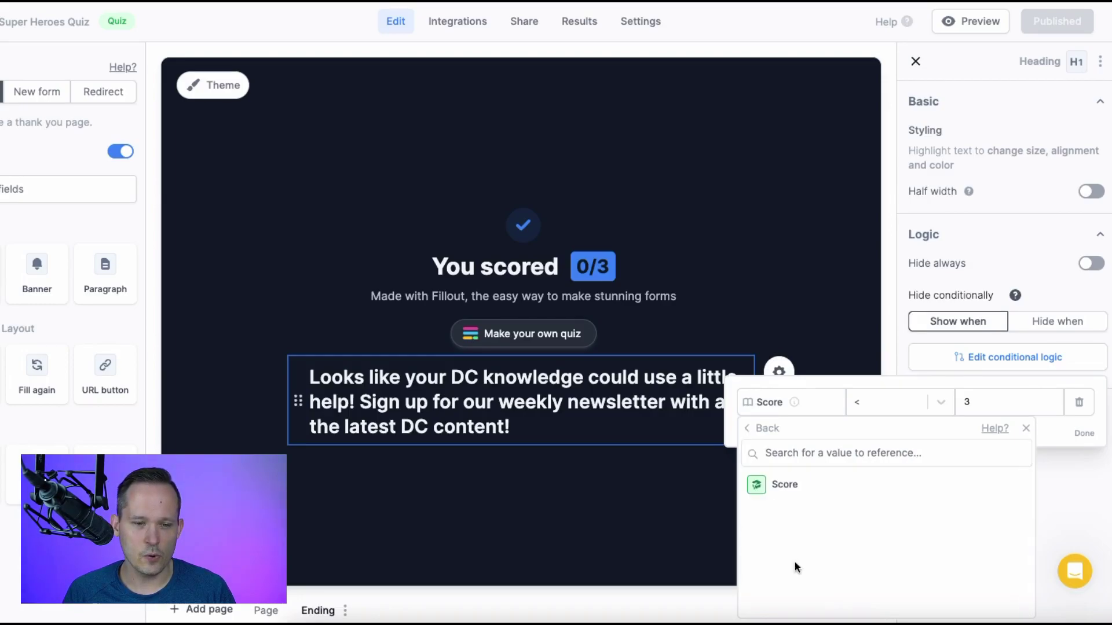
click(783, 491)
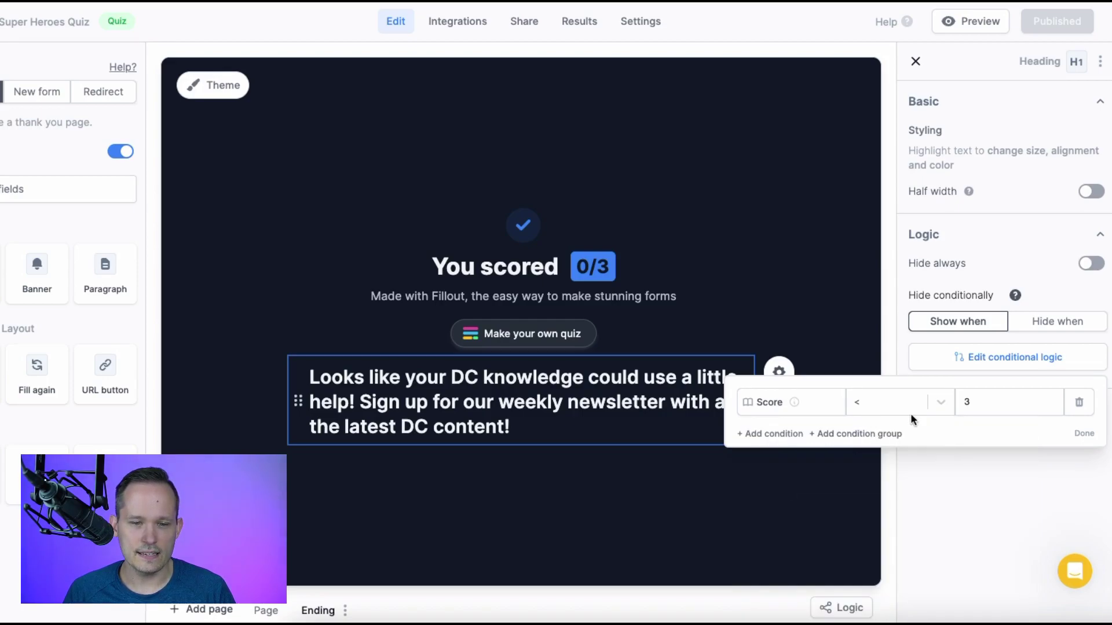
Change the condition's comparison value from 3 to 5
mouse_move(979, 404)
click(1018, 407)
key(BackSpace)
text(5)
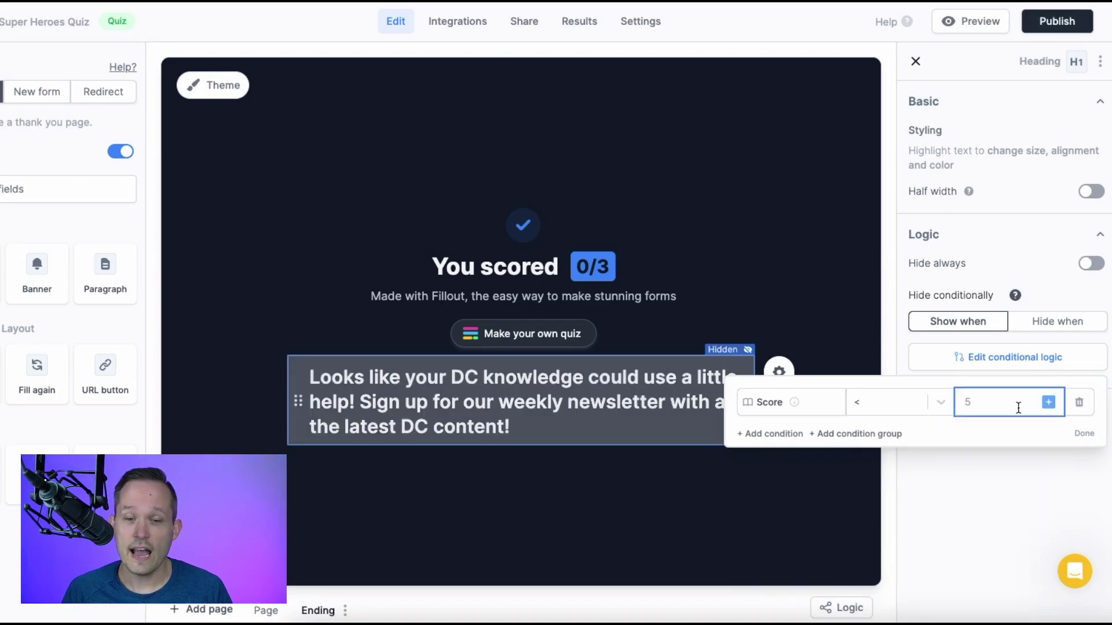
click(1049, 402)
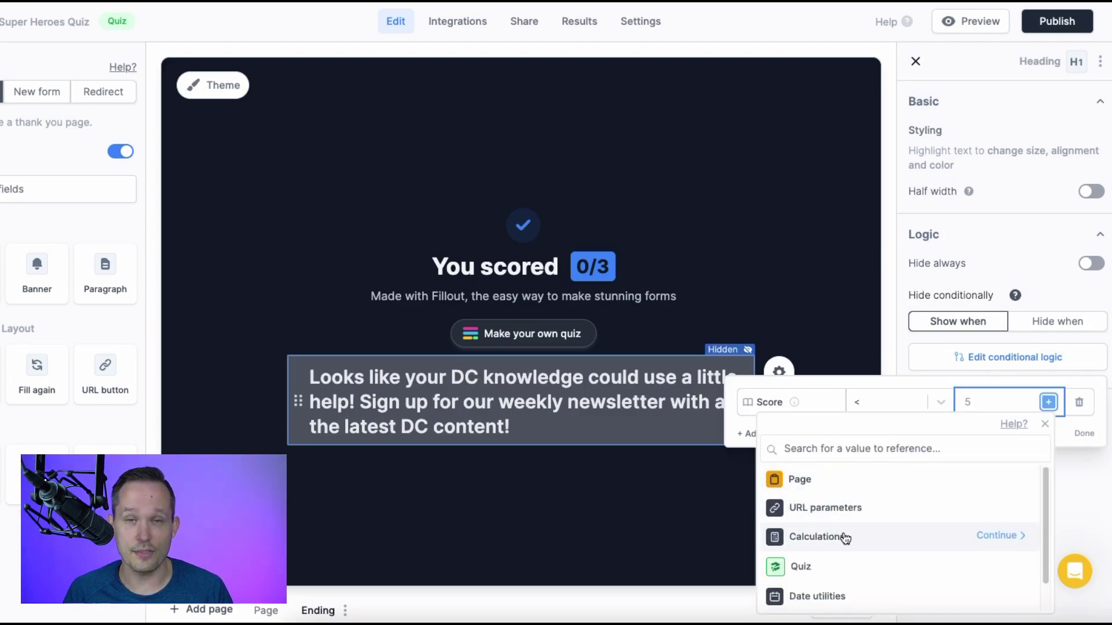
click(826, 567)
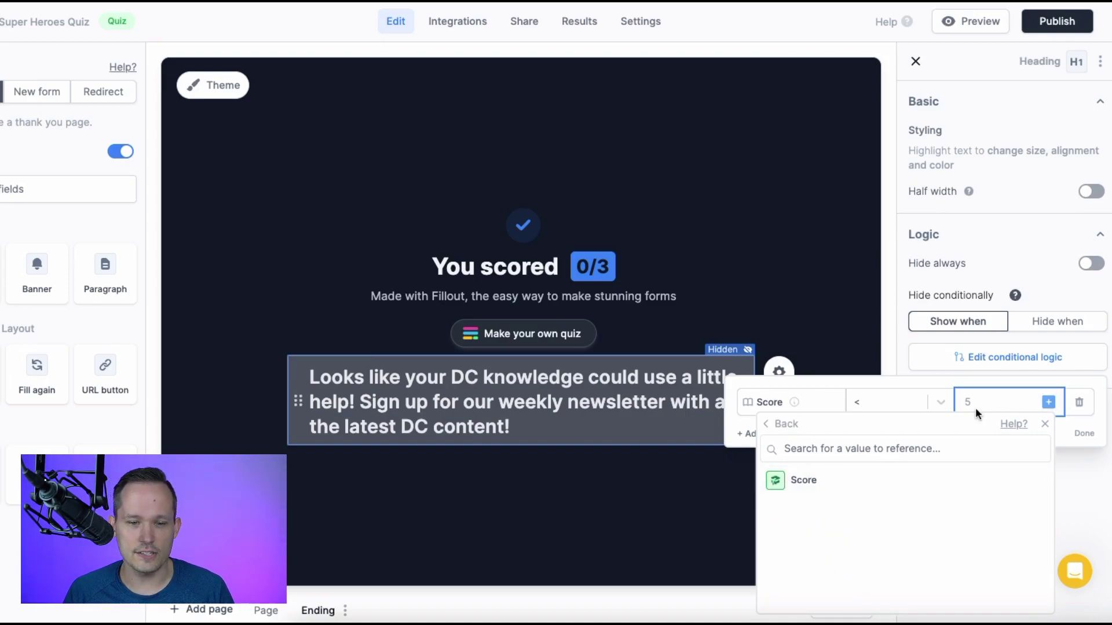
click(1043, 427)
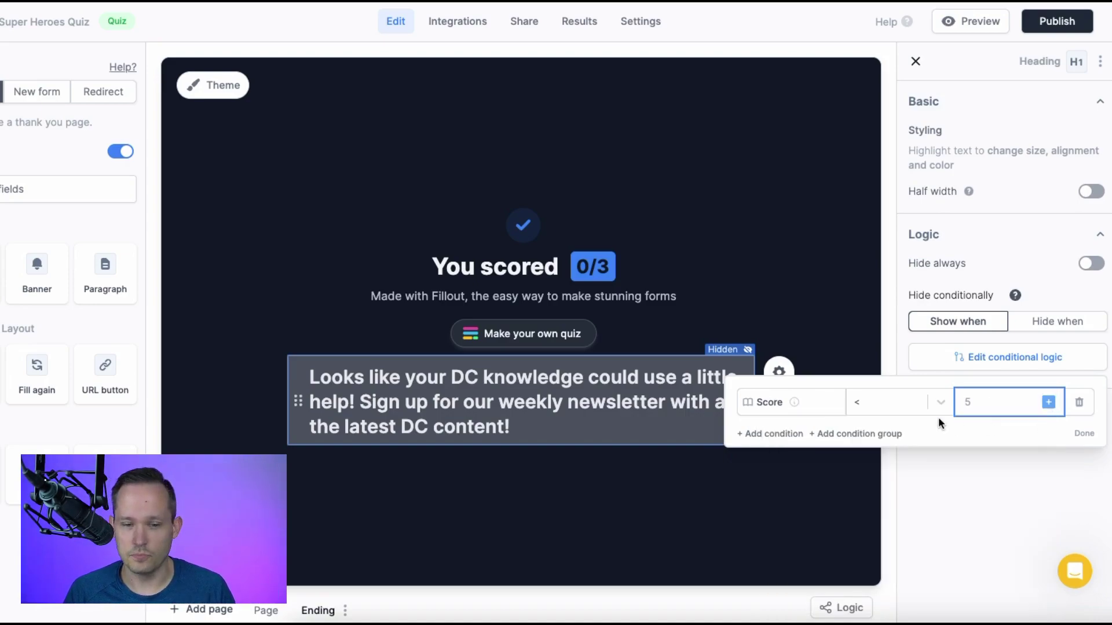